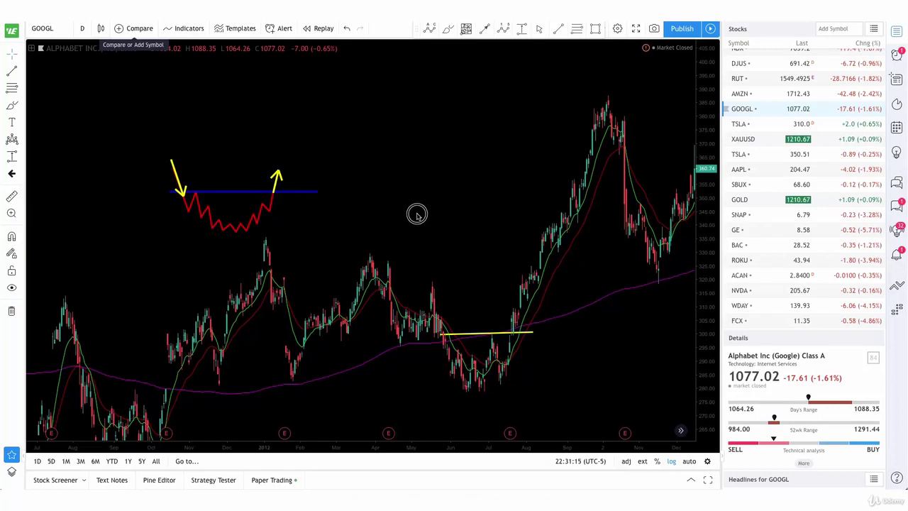
- Brush a red rounded-bottom curve beneath the red zigzag, spanning most of the blue neckline
mouse_move(417, 223)
left_mouse_down()
mouse_move(399, 234)
mouse_move(399, 222)
left_mouse_up()
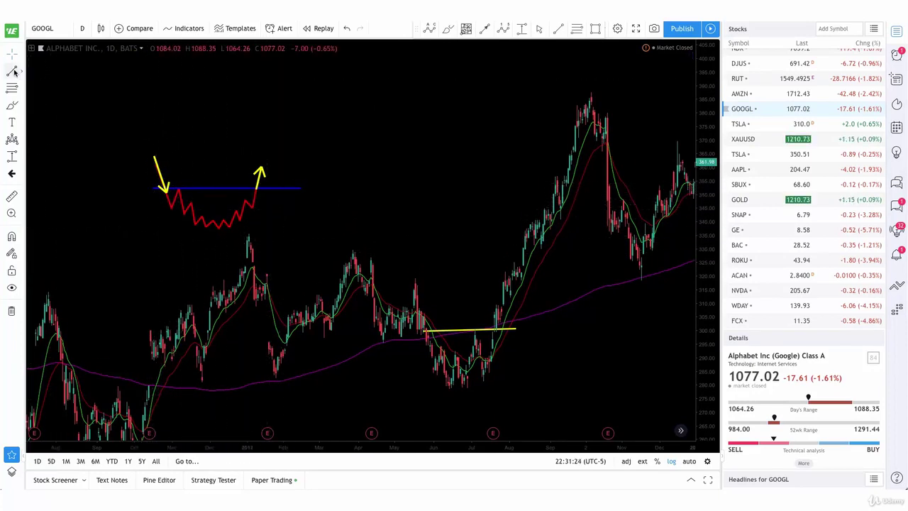
left_click(12, 106)
mouse_move(152, 190)
left_mouse_down()
mouse_move(175, 227)
mouse_move(239, 242)
mouse_move(273, 195)
left_mouse_up()
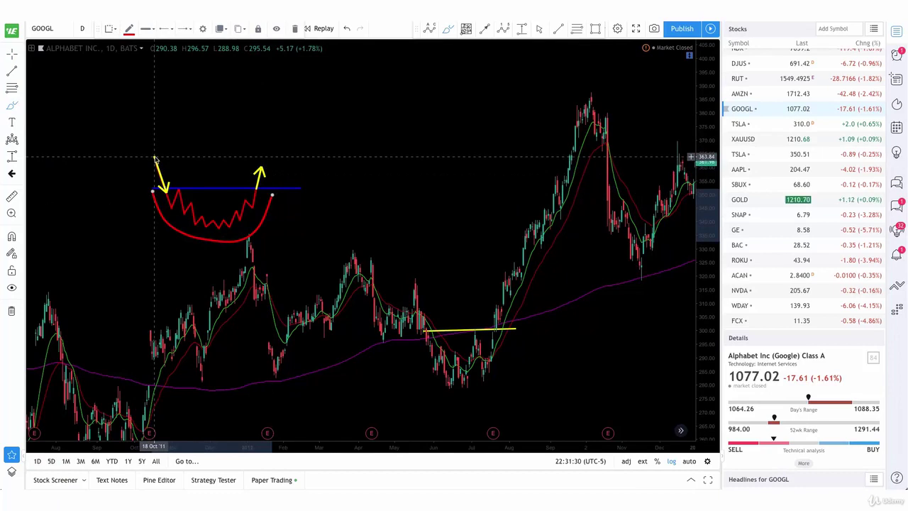
- Lengthen the falling yellow arrow upward to start at about 378, and stretch the rising yellow arrow's tip higher above the blue neckline
left_click_drag(154, 156, 143, 119)
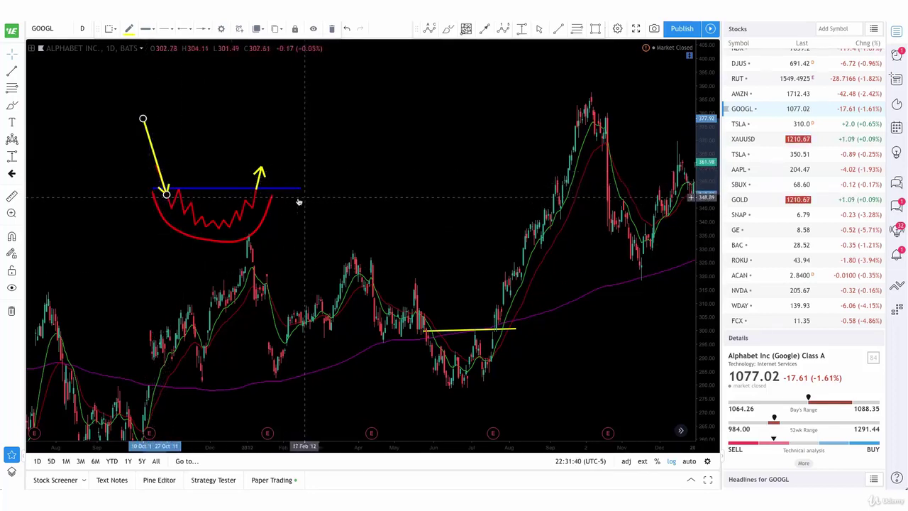
left_click(171, 208)
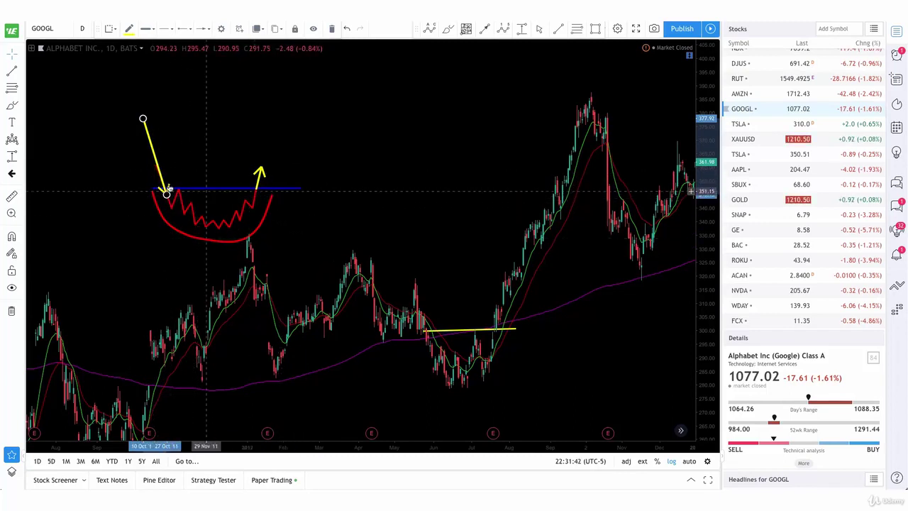
key("Escape")
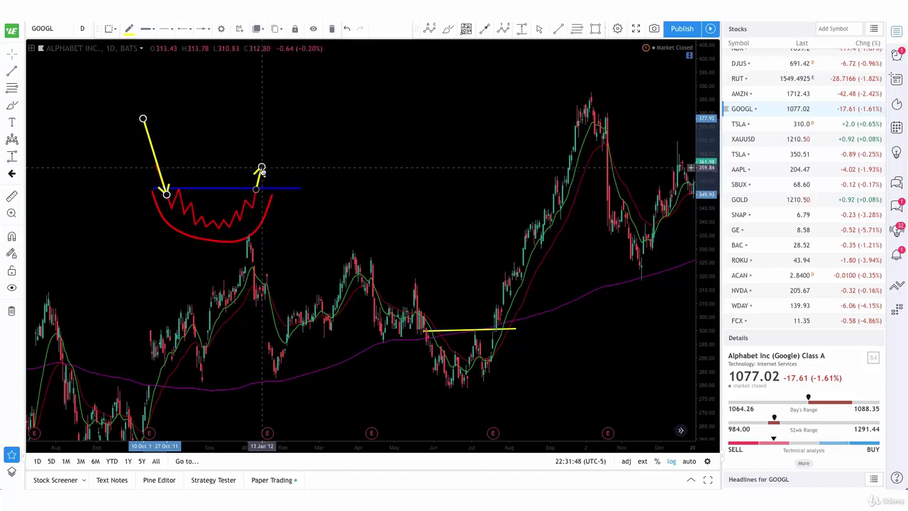
left_click(275, 127)
left_click(12, 58)
left_click(207, 128)
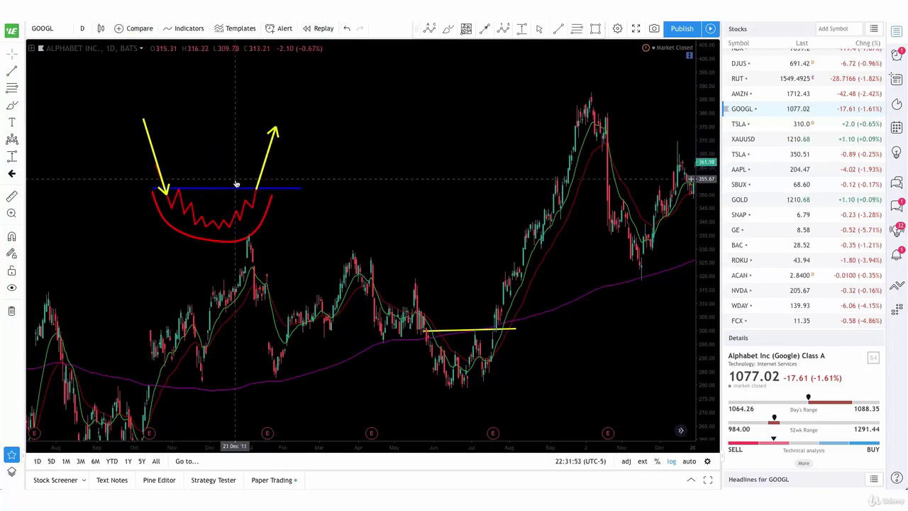
- Replace the rising arrow with a blue vertical line as tall as the zigzag pattern, moved up to start at the neckline's breakout point
left_click(271, 145)
key("Delete")
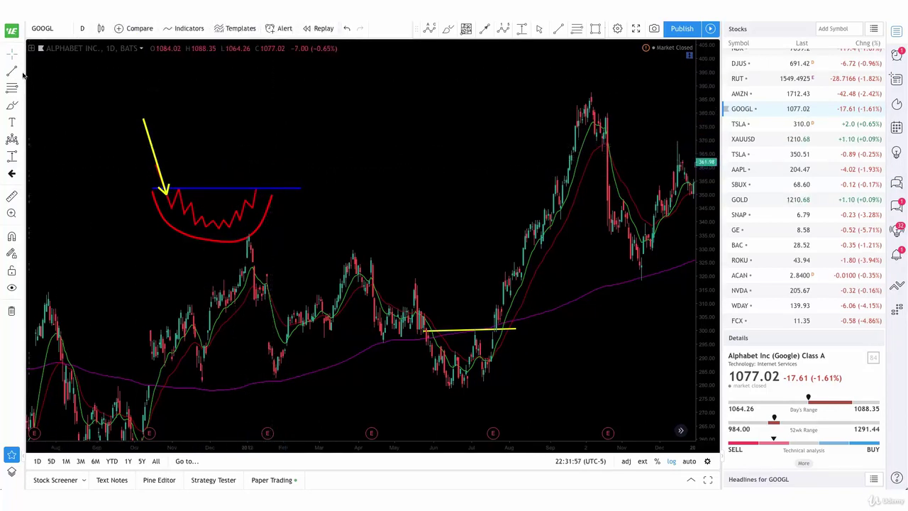
left_click(217, 233)
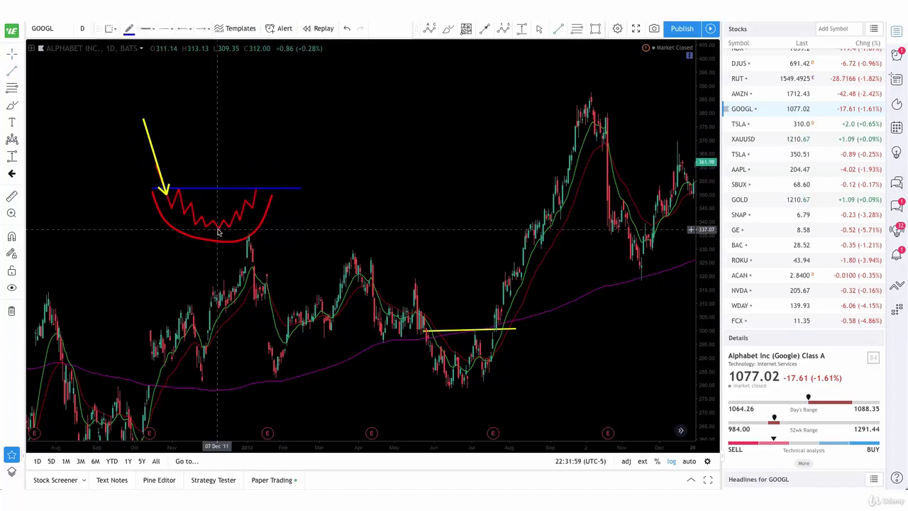
left_click(219, 231)
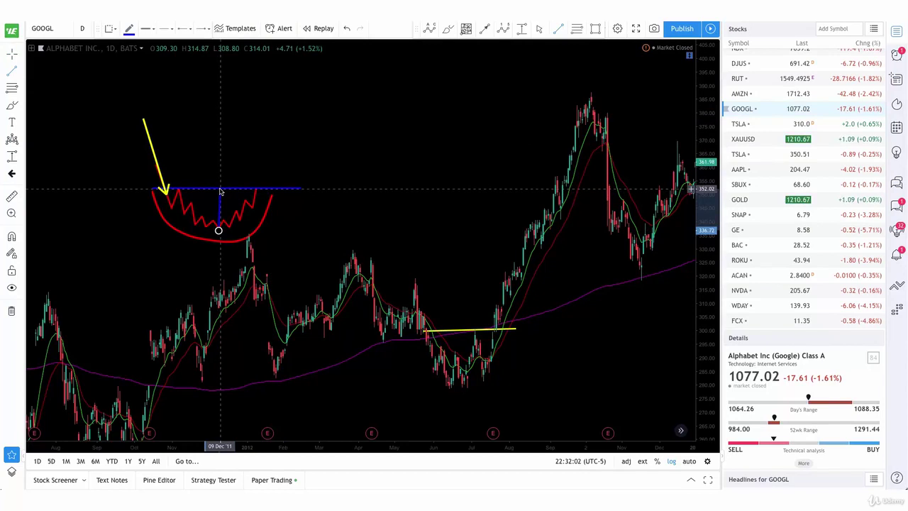
left_click(219, 190)
left_click(220, 202)
left_click_drag(220, 202, 258, 158)
left_click(269, 178)
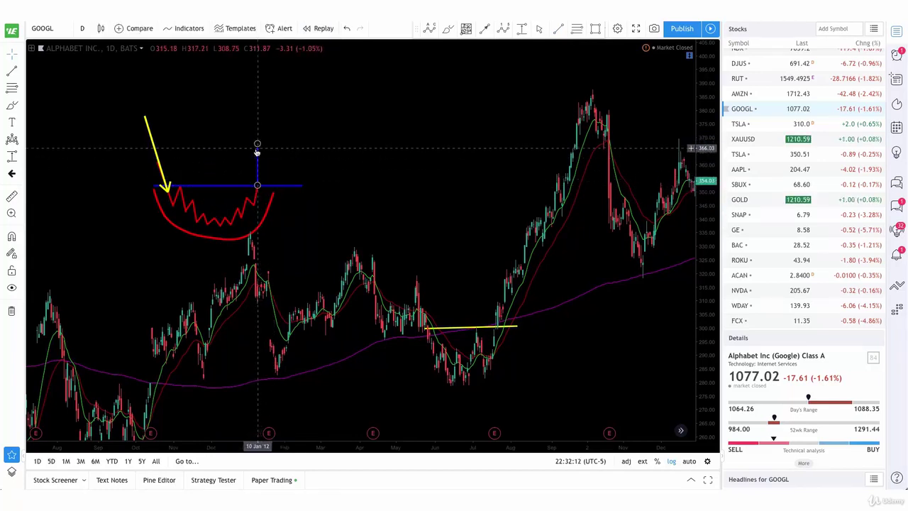
- Delete the blue vertical line, the falling yellow arrow, the blue neckline and the red curve around the zigzag
left_click(257, 152)
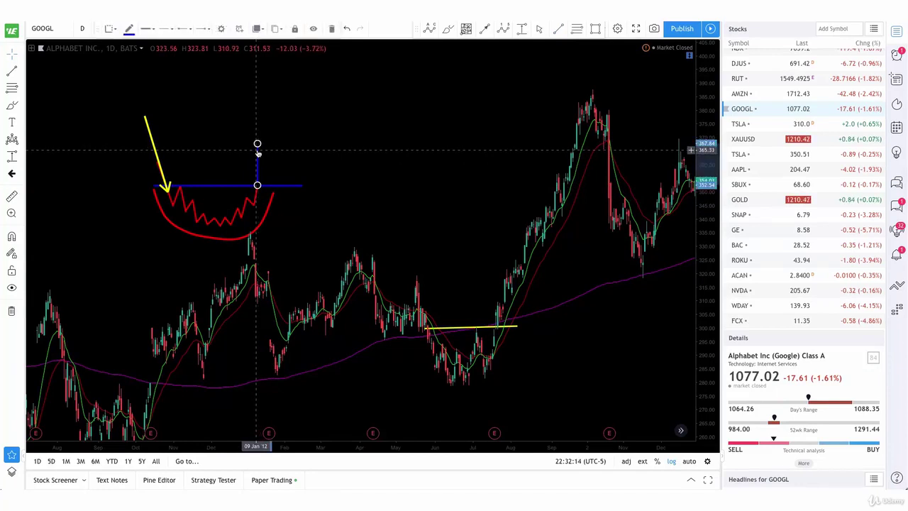
key("Delete")
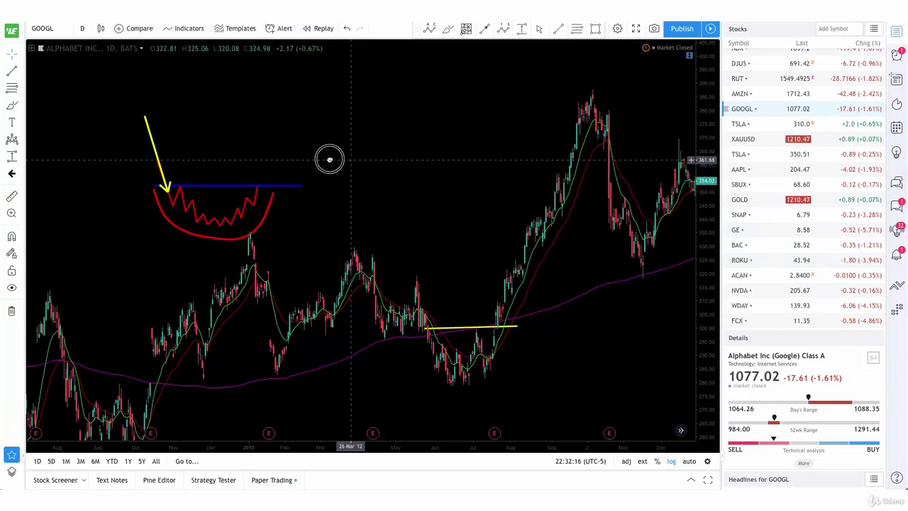
left_click_drag(329, 158, 306, 163)
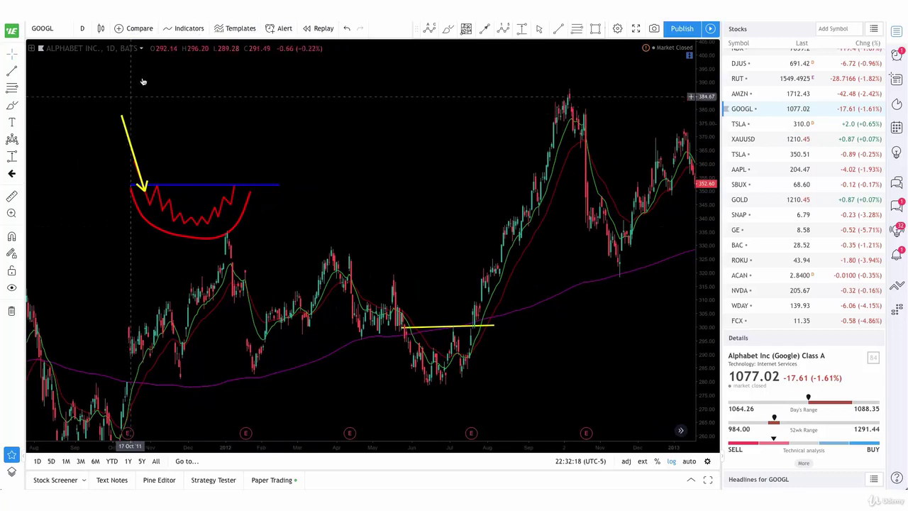
left_click(130, 141)
key("Delete")
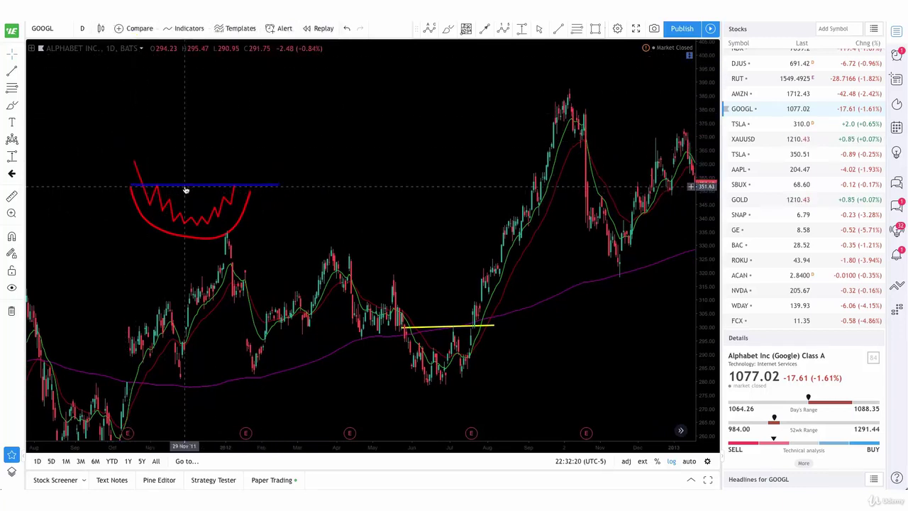
left_click(186, 185)
key("Delete")
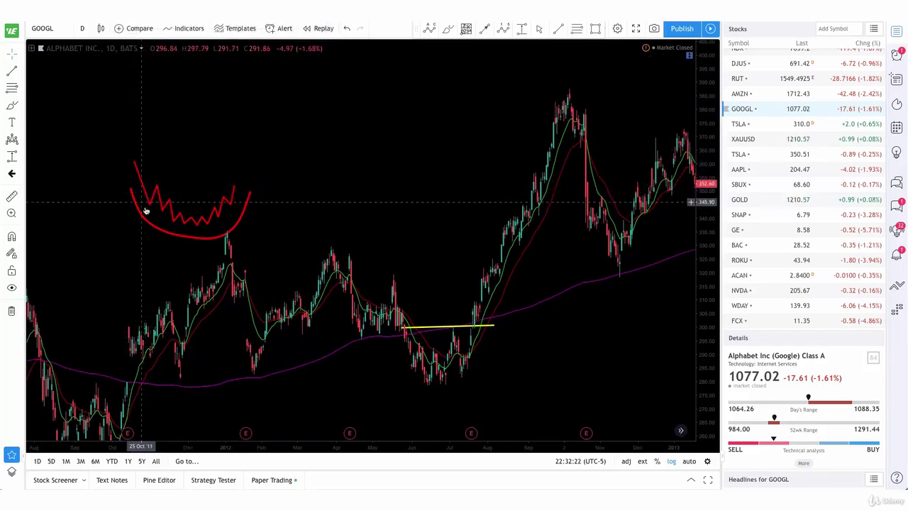
left_click(148, 224)
key("Delete")
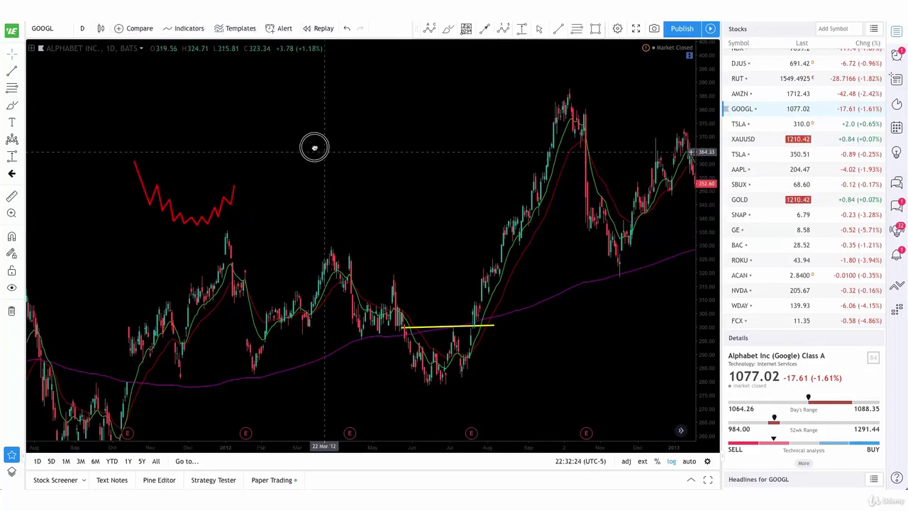
- Draw a falling yellow arrow from about 326 down to about 301, ending at the start of the yellow neckline in late May 2012
left_click_drag(314, 149, 304, 143)
scroll(377, 270, "up", 3)
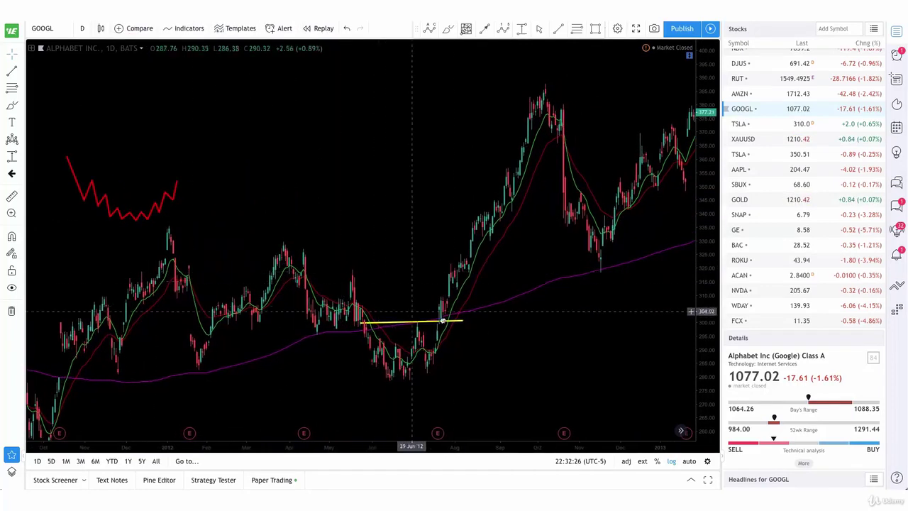
left_click_drag(506, 348, 497, 345)
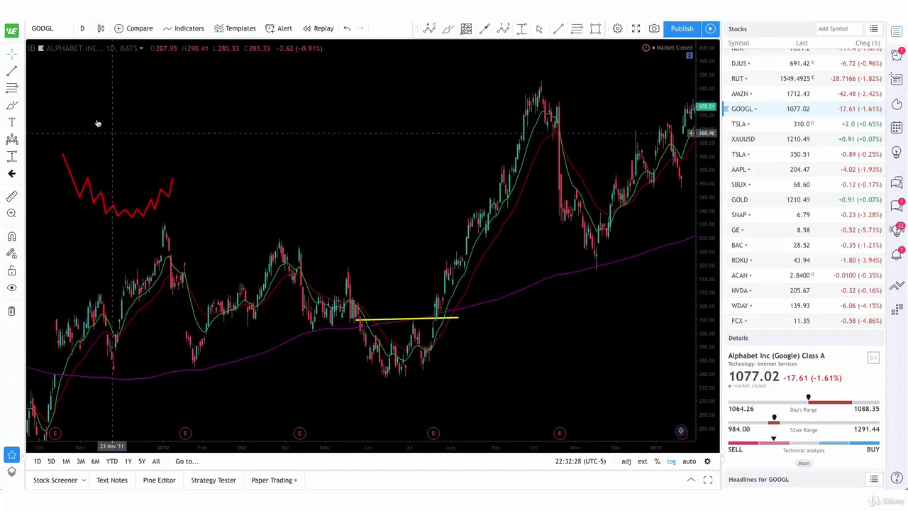
left_click(20, 71)
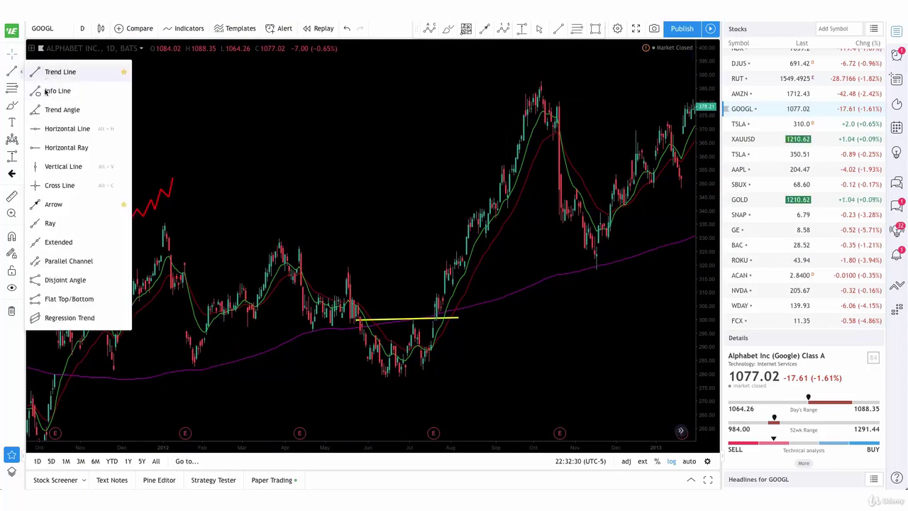
left_click(51, 189)
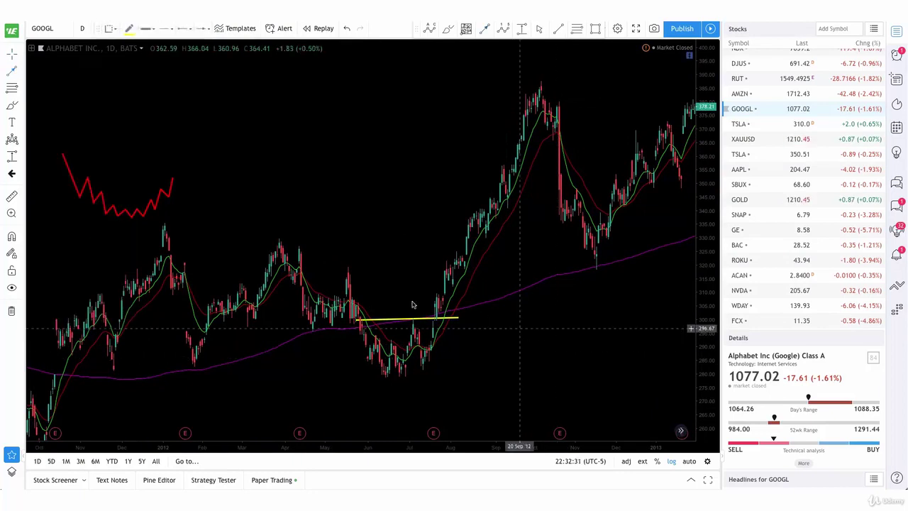
left_click(336, 247)
left_click(360, 317)
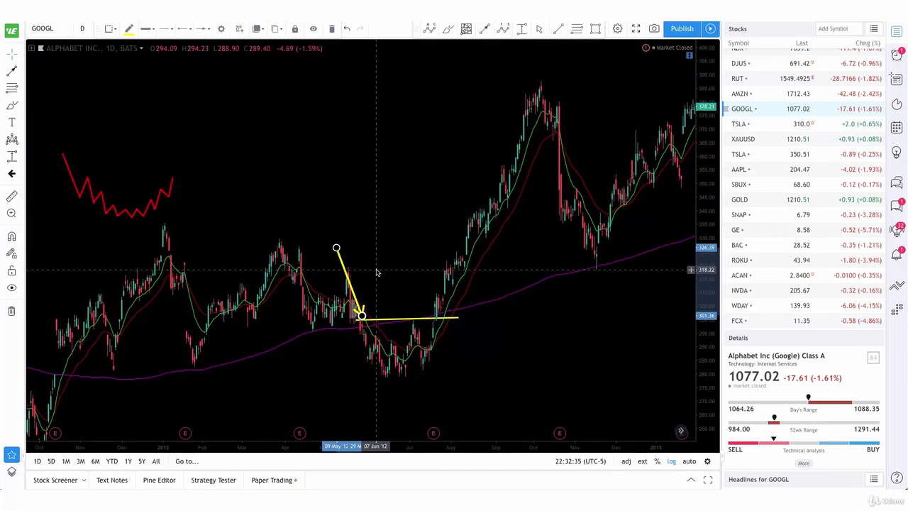
- Level the yellow neckline by adjusting its later endpoint near 6 Aug 2012
left_click_drag(367, 250, 350, 246)
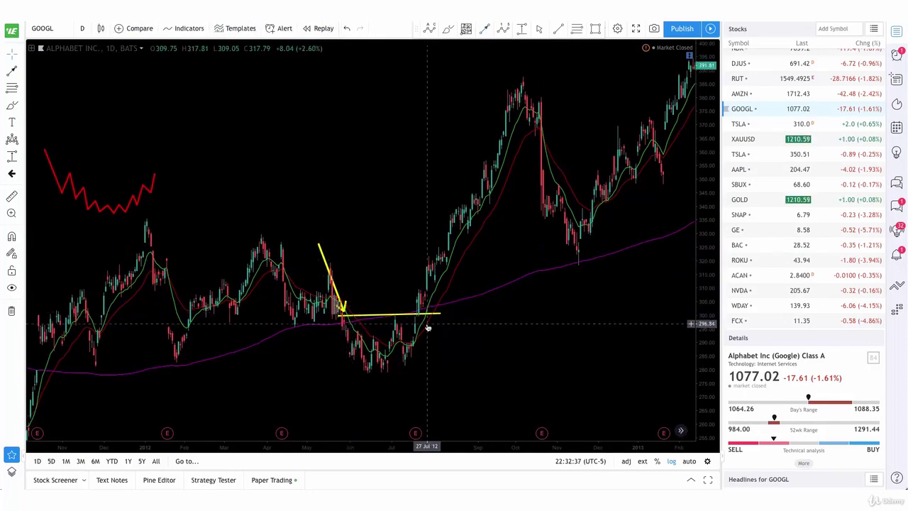
left_click_drag(440, 314, 438, 315)
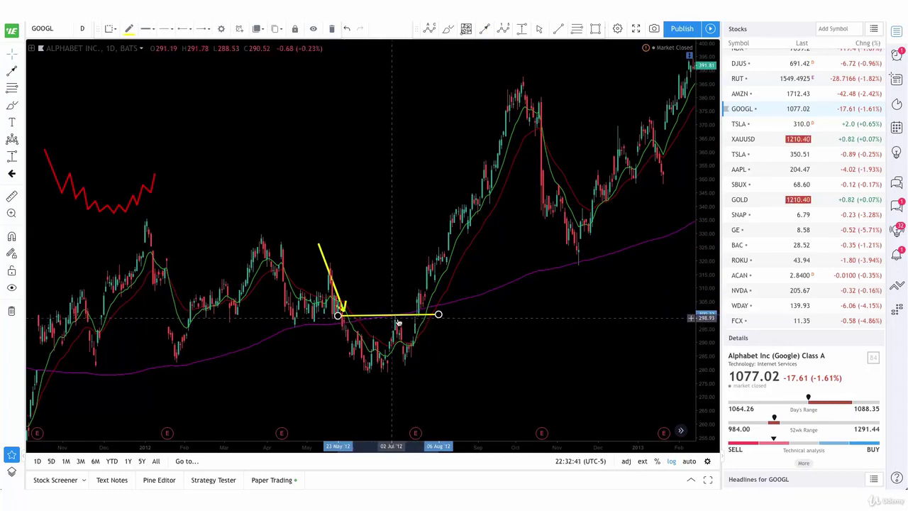
left_click(403, 321)
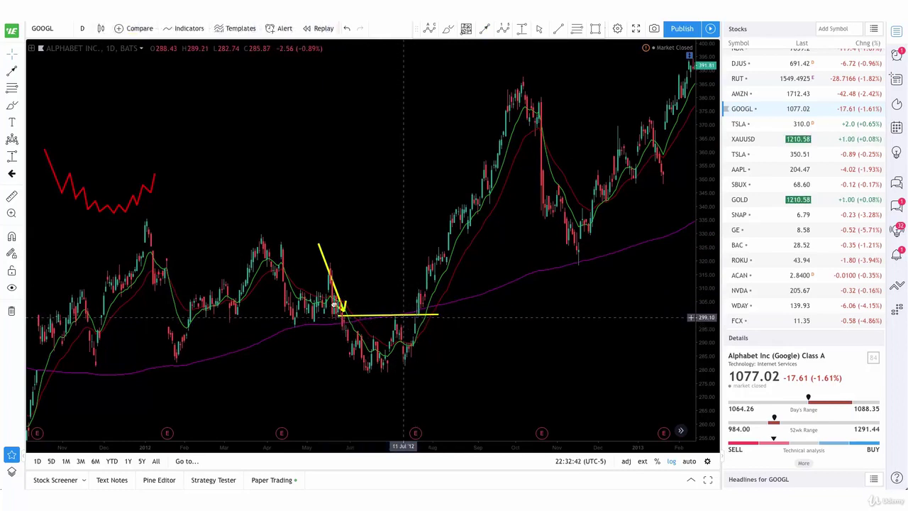
- Brush a red rounded-bottom curve under the June to July 2012 price lows below the yellow neckline
scroll(382, 305, "up", 2)
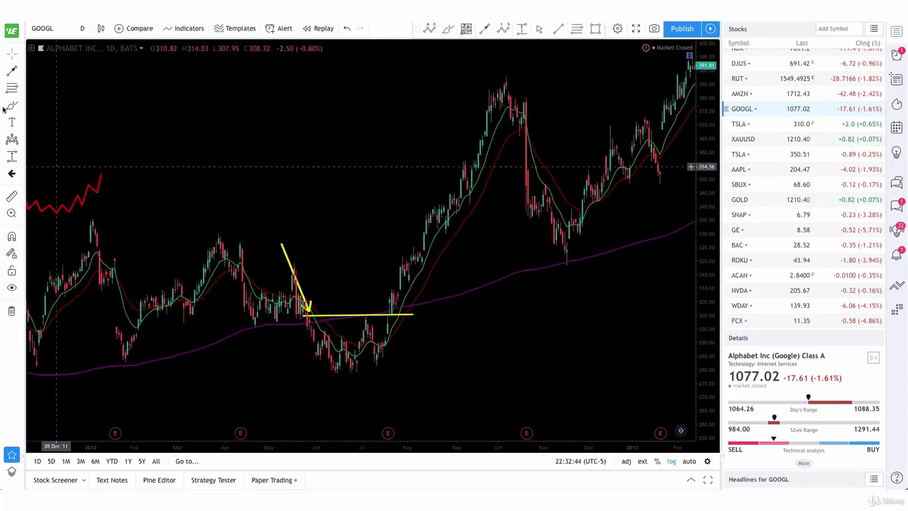
mouse_move(302, 334)
left_mouse_down()
mouse_move(319, 365)
mouse_move(358, 376)
mouse_move(379, 373)
mouse_move(401, 328)
left_mouse_up()
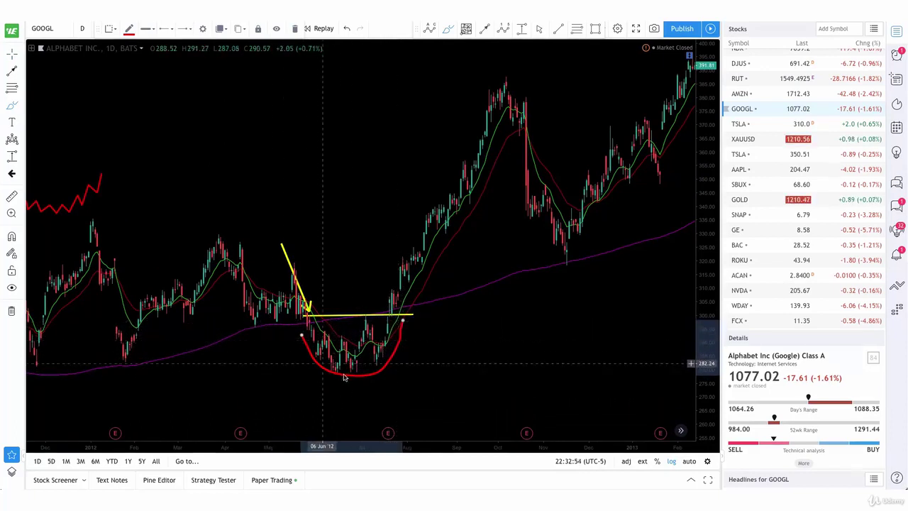
- Draw a nearly horizontal yellow arrow under the rounded bottom and shift it down to the curve's base at about 277
left_click(296, 367)
left_click(428, 370)
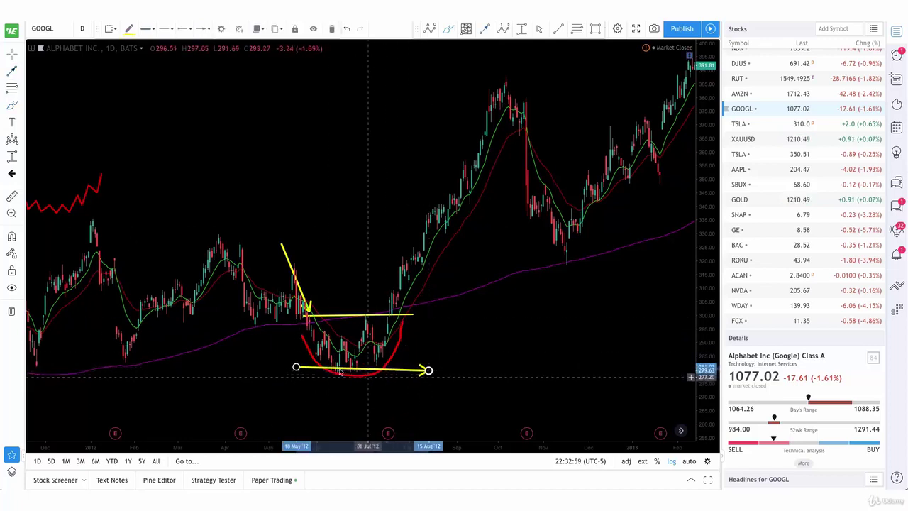
left_click(310, 370)
left_click_drag(311, 373, 311, 376)
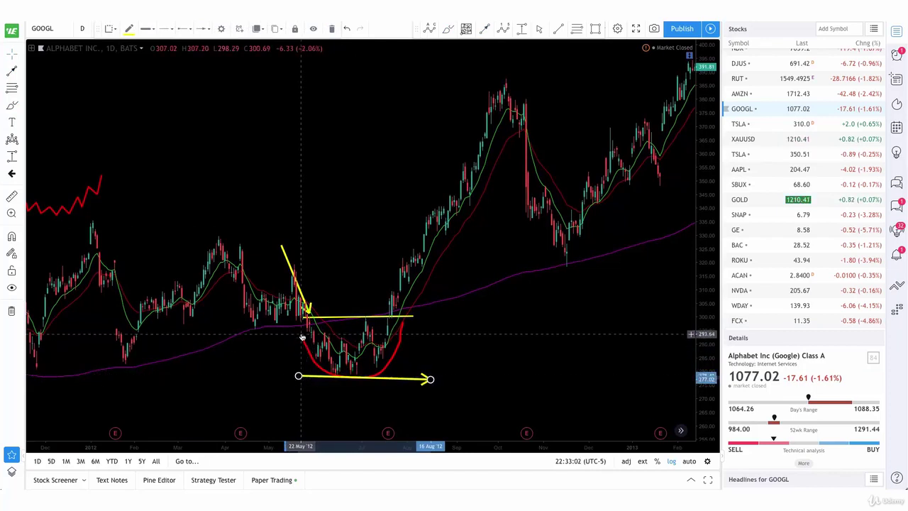
- Draw a rising yellow arrow from the neckline breakout at about 300 on 25 Jul 2012 up to about 341 on 7 Sep 2012
left_click(410, 317)
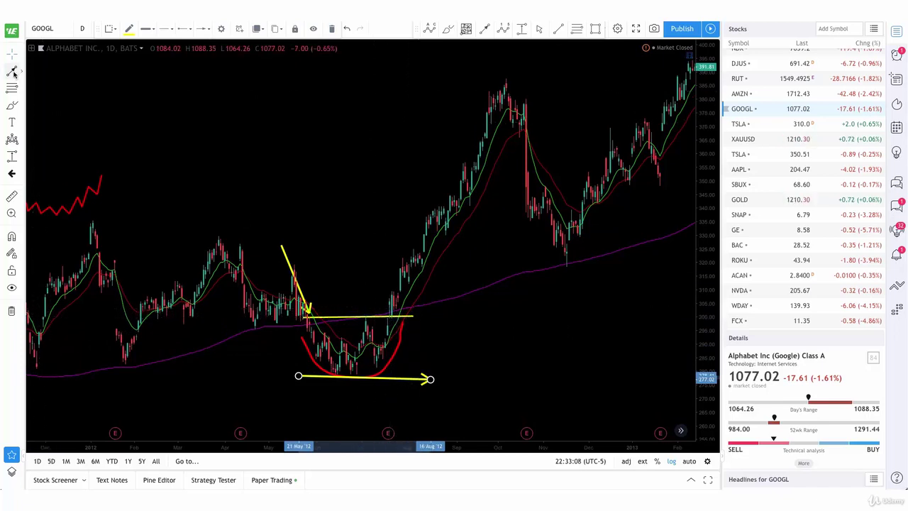
left_click(396, 315)
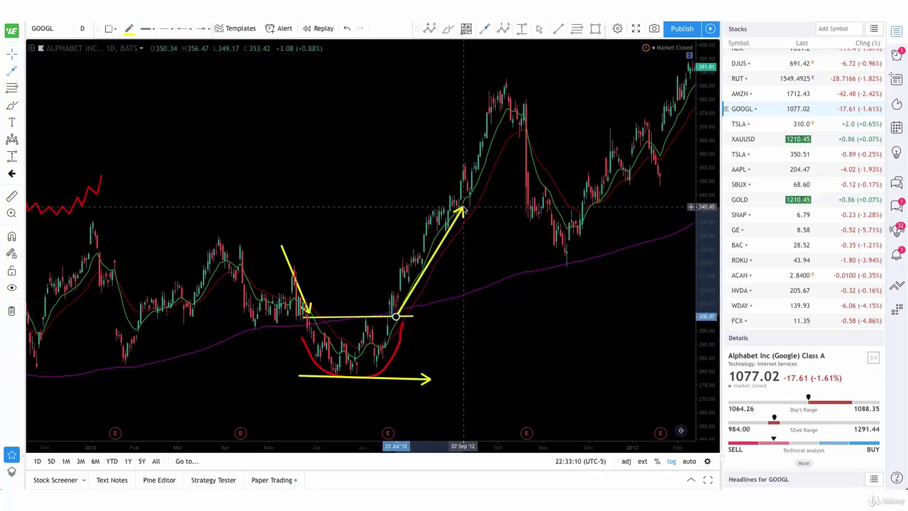
left_click(461, 205)
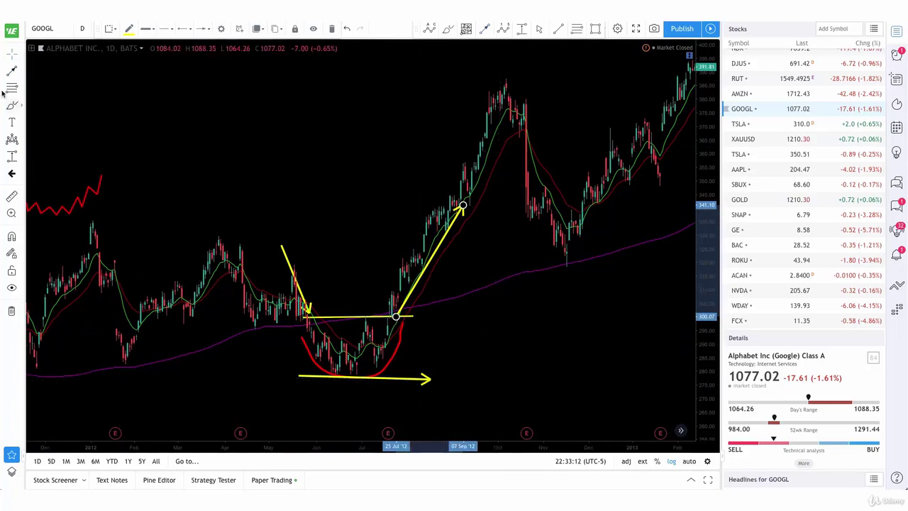
- Draw a vertical arrow from the base to the neckline, move it up onto the breakout point to project the pattern's height, and delete it
left_click(355, 377)
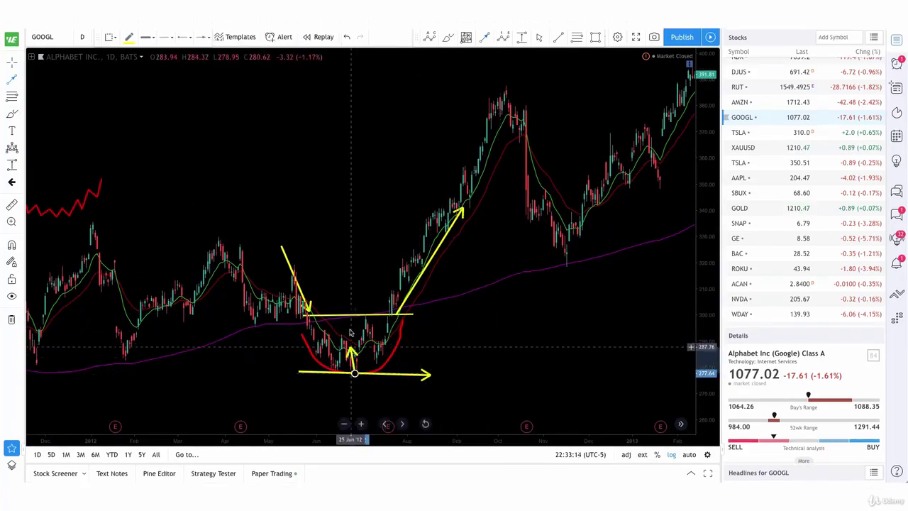
left_click(353, 316)
left_click_drag(354, 339, 389, 278)
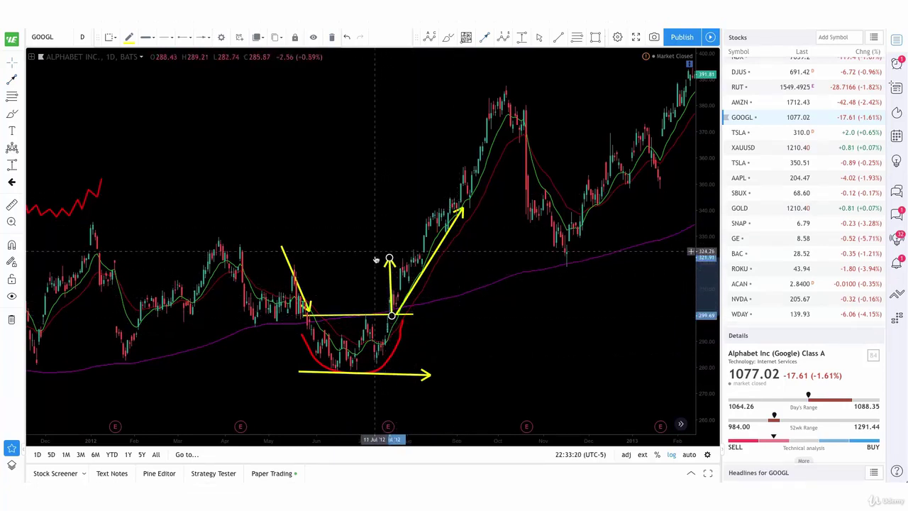
key("Delete")
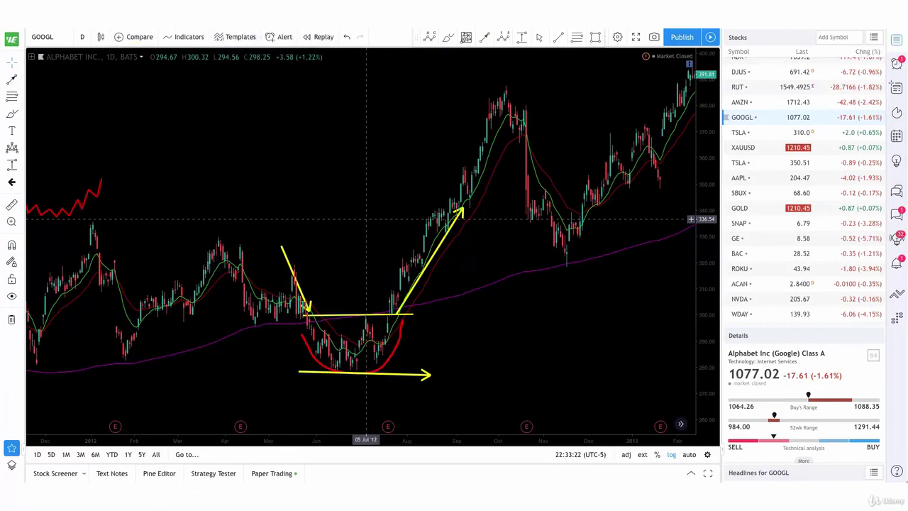
- Delete the falling yellow arrow before the rounded bottom and the rising yellow arrow after the breakout
left_click(286, 256)
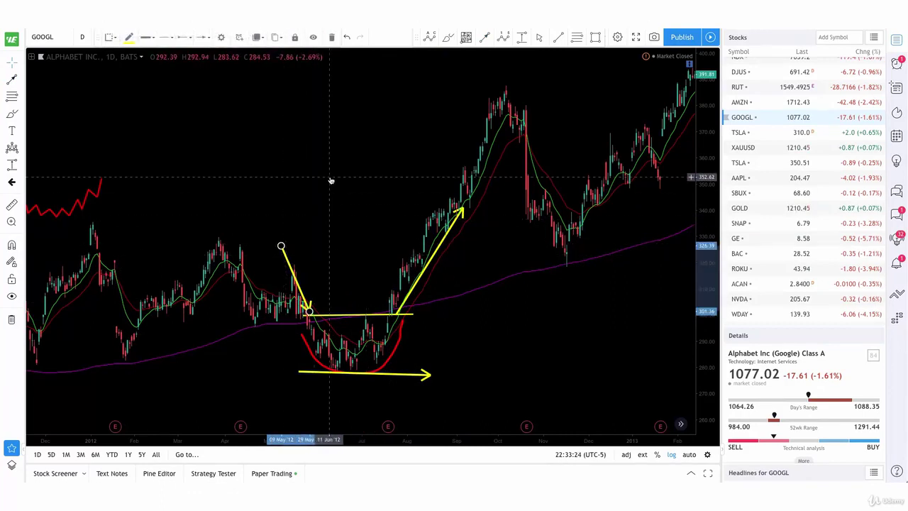
key("Delete")
left_click(422, 270)
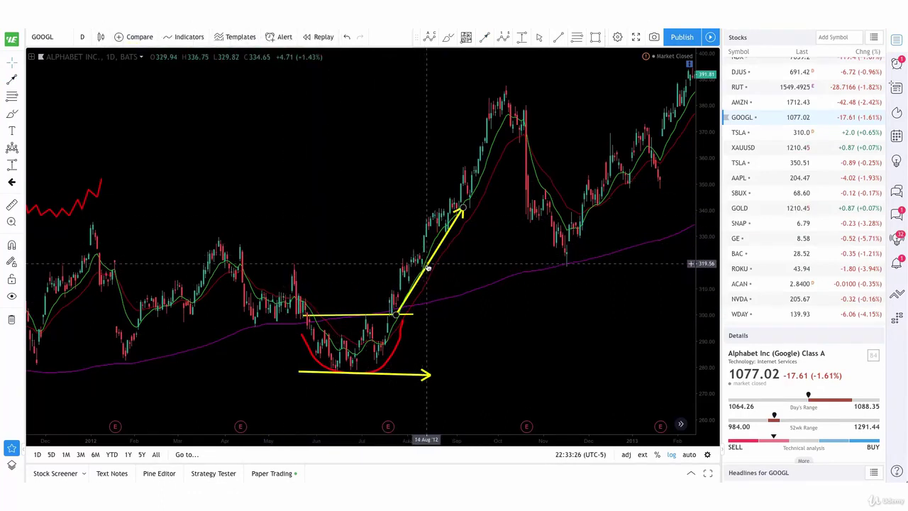
left_click(428, 268)
key("Delete")
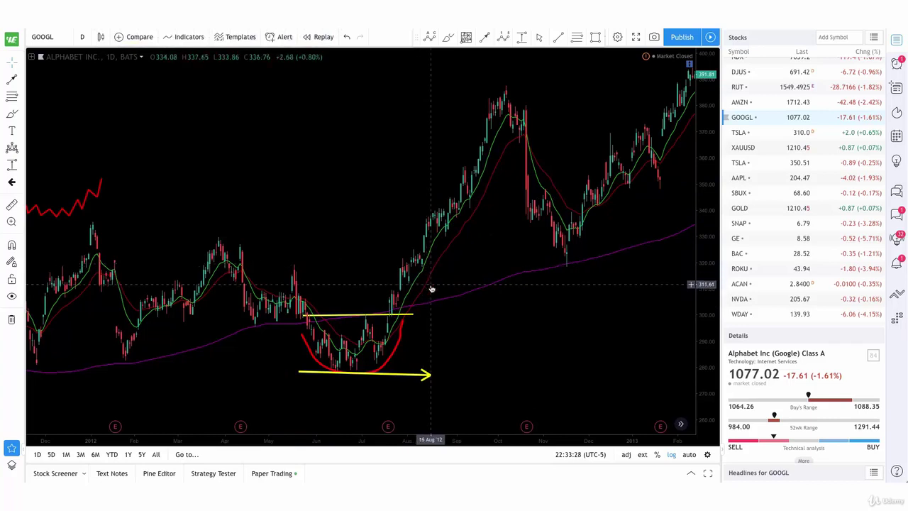
- Open the AMZN daily chart from the watchlist and go back to the price peak around January 2014
left_click(756, 104)
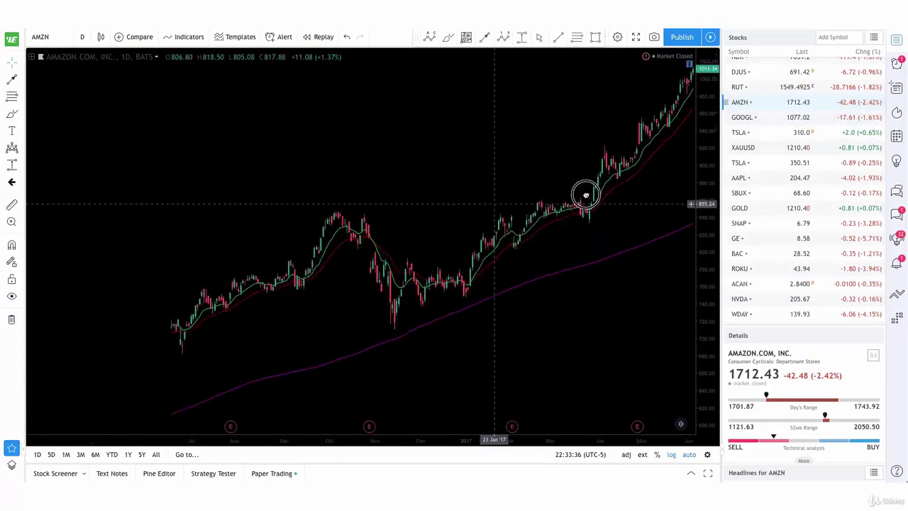
left_click_drag(192, 180, 511, 170)
left_click_drag(189, 147, 494, 146)
left_click_drag(379, 162, 488, 147)
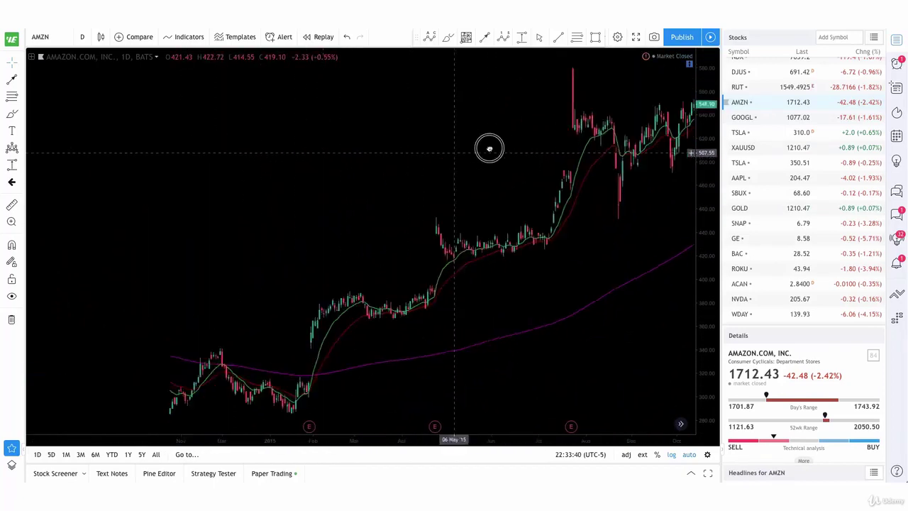
left_click_drag(421, 199, 582, 172)
left_click_drag(290, 158, 624, 144)
scroll(461, 165, "up", 1)
scroll(463, 166, "down", 5)
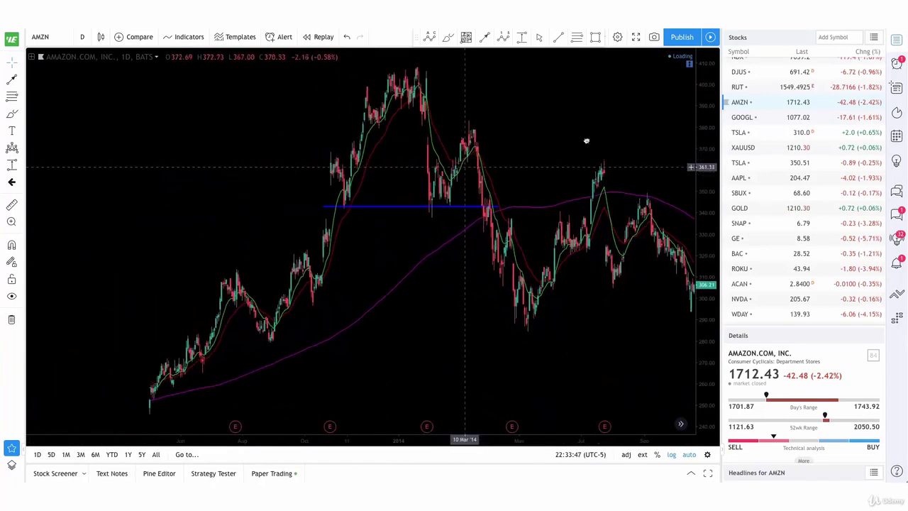
- Brush a red rounded-top curve over the AMZN peak between late October 2013 and March 2014
left_click_drag(517, 130, 495, 181)
left_click(11, 113)
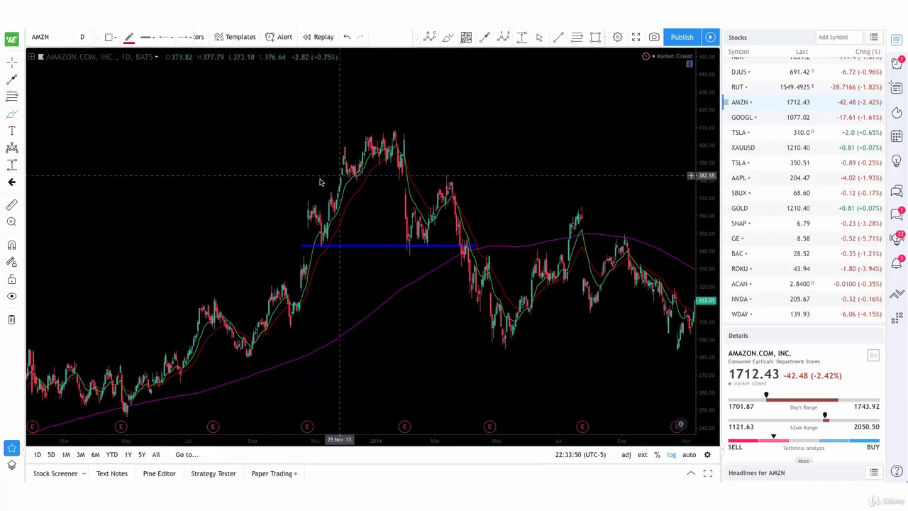
mouse_move(312, 171)
left_mouse_down()
mouse_move(331, 141)
mouse_move(397, 124)
mouse_move(449, 148)
mouse_move(454, 164)
left_mouse_up()
- Draw a yellow arrow rising from about 281 on 6 Sep 2013 to about 353, and a nearly horizontal one across the top at about 410
left_click(11, 80)
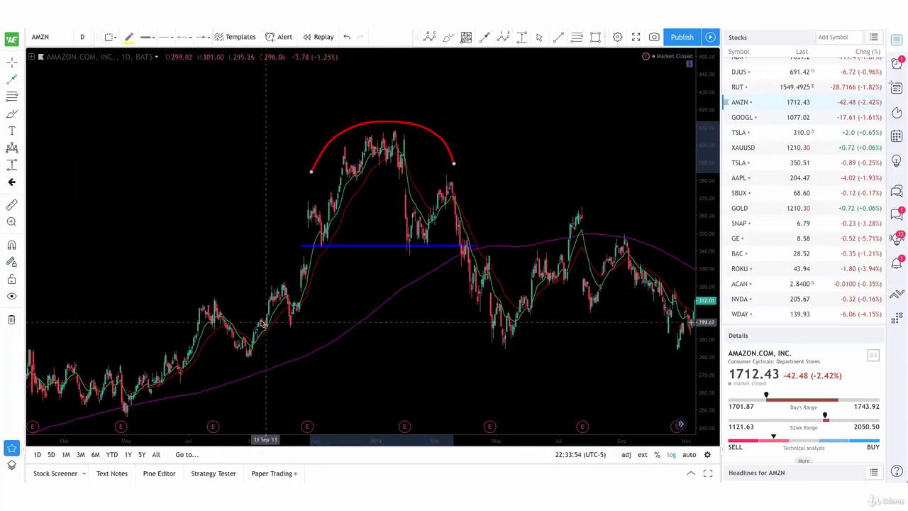
left_click(256, 355)
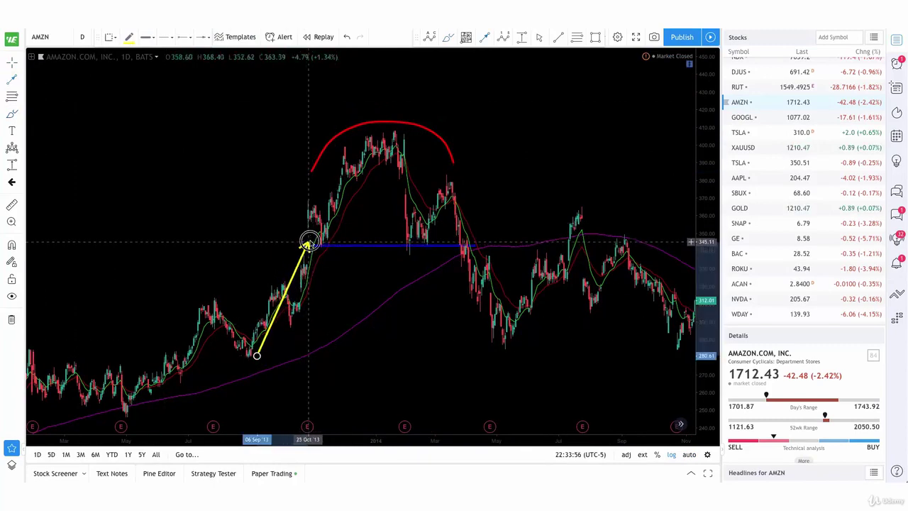
left_click(309, 241)
left_click_drag(309, 241, 314, 228)
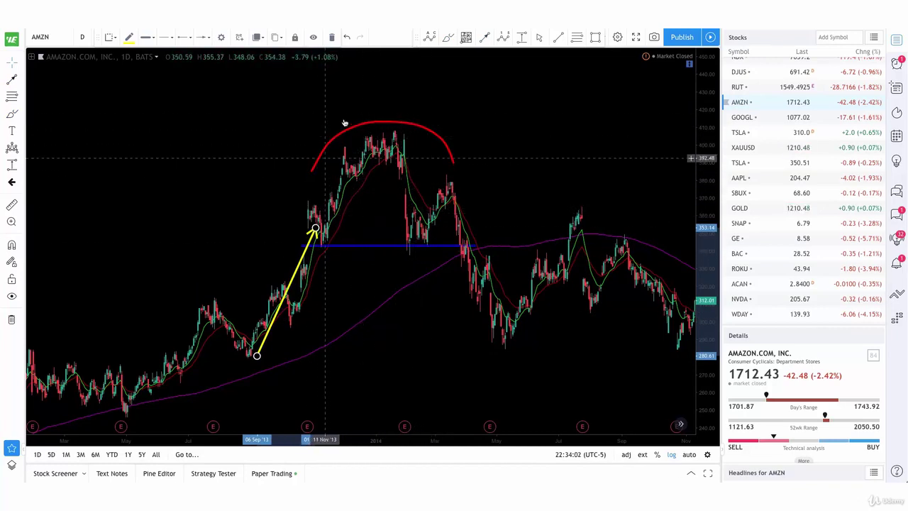
left_click(280, 129)
left_click(489, 127)
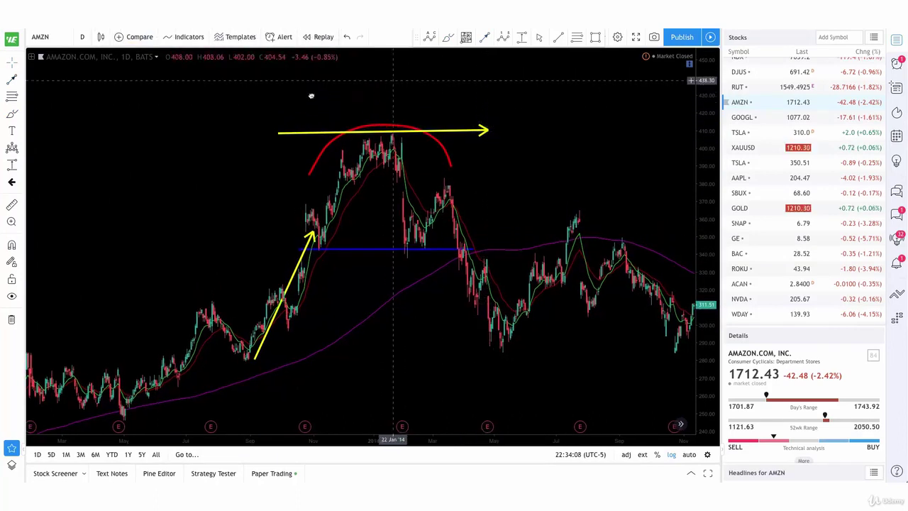
- Brush three small red circles around the price lows that touch the blue neckline
left_click(323, 251)
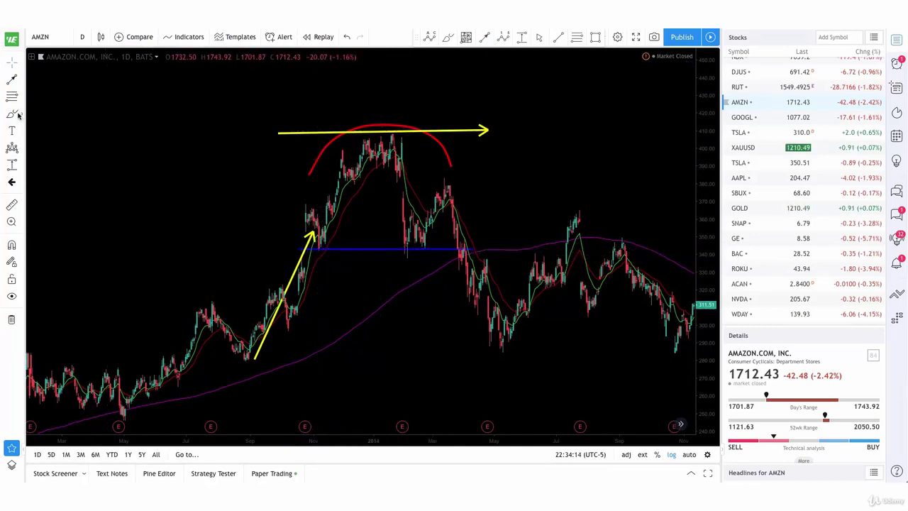
left_click(332, 251)
mouse_move(410, 243)
left_mouse_down()
mouse_move(415, 256)
mouse_move(403, 240)
mouse_move(429, 240)
mouse_move(419, 248)
left_mouse_up()
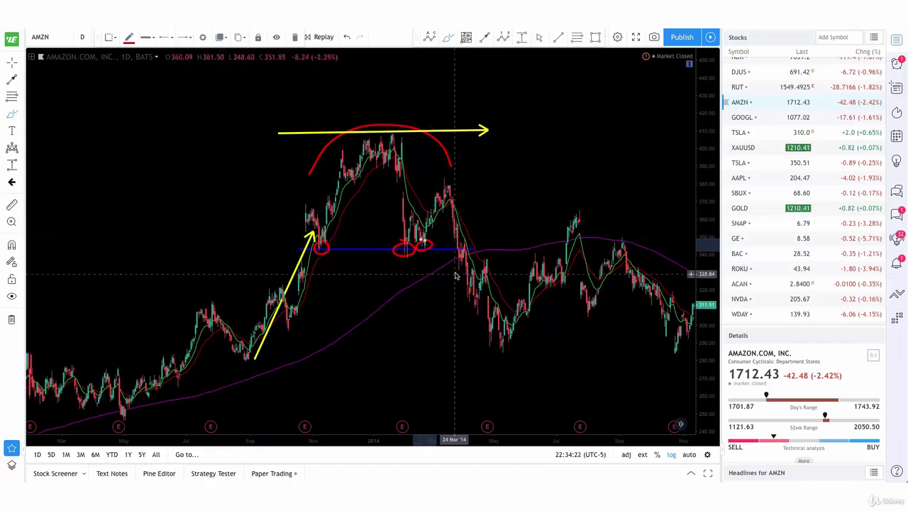
- Draw a falling yellow arrow from the neckline breakdown at about 343 to the 9 May 2014 low, and delete it
left_click(12, 80)
left_click_drag(457, 252, 502, 357)
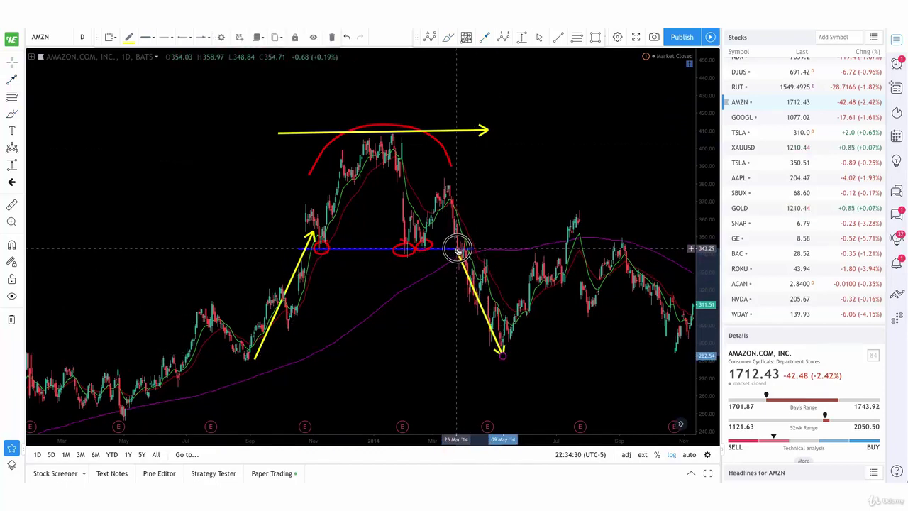
key("Delete")
- Reshape the horizontal yellow arrow to span the pattern's height, and place it below the breakdown from about 278 up to about 342 in late March 2014
mouse_move(279, 132)
left_mouse_down()
mouse_move(334, 178)
mouse_move(379, 250)
left_mouse_up()
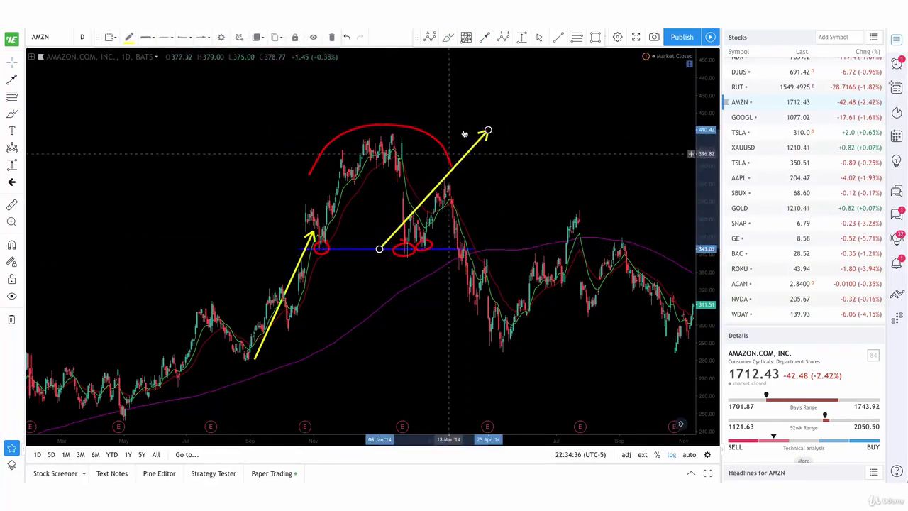
left_click_drag(487, 131, 458, 275)
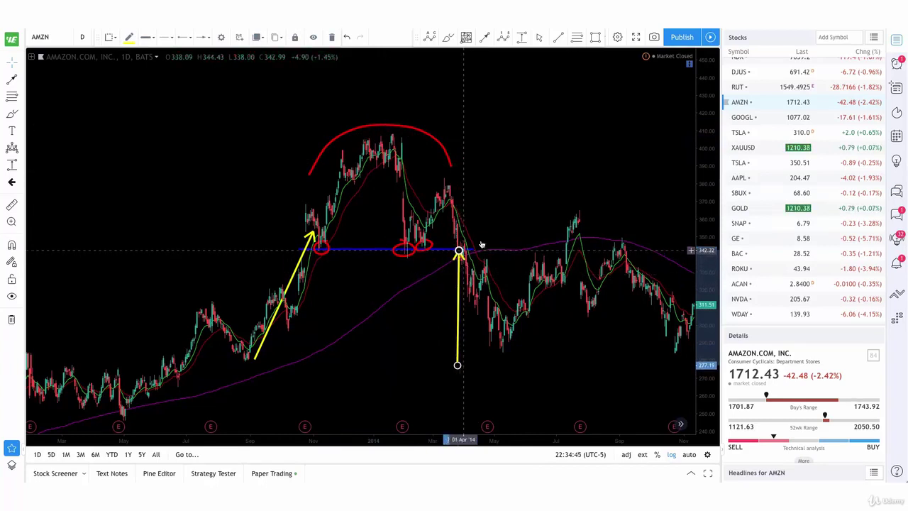
left_click(516, 220)
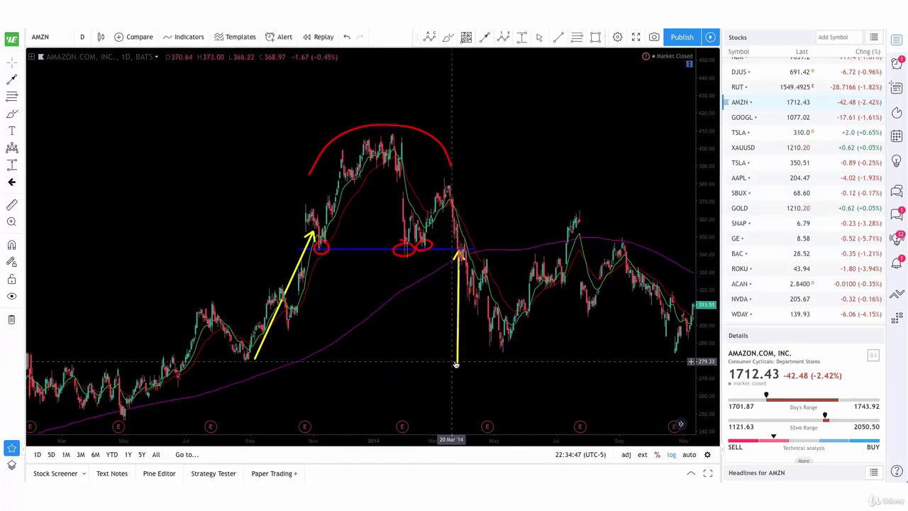
left_click_drag(457, 364, 463, 366)
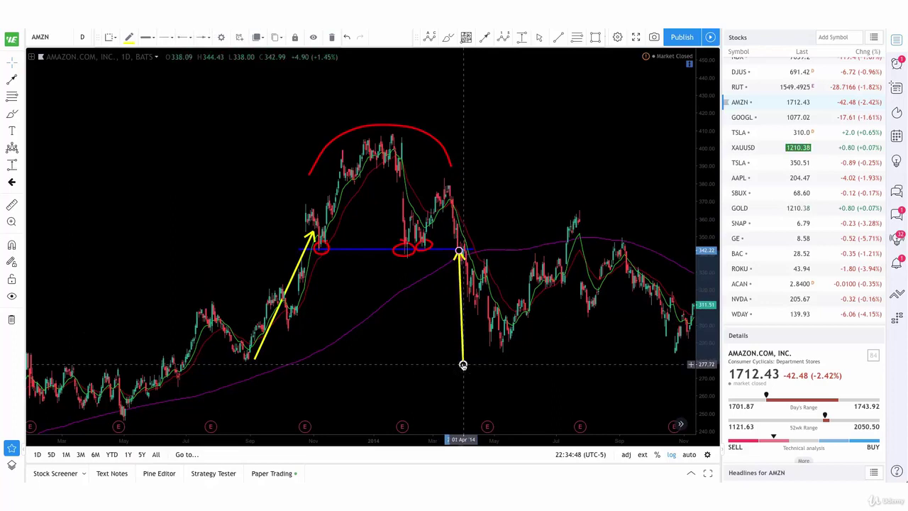
scroll(462, 364, "down", 1)
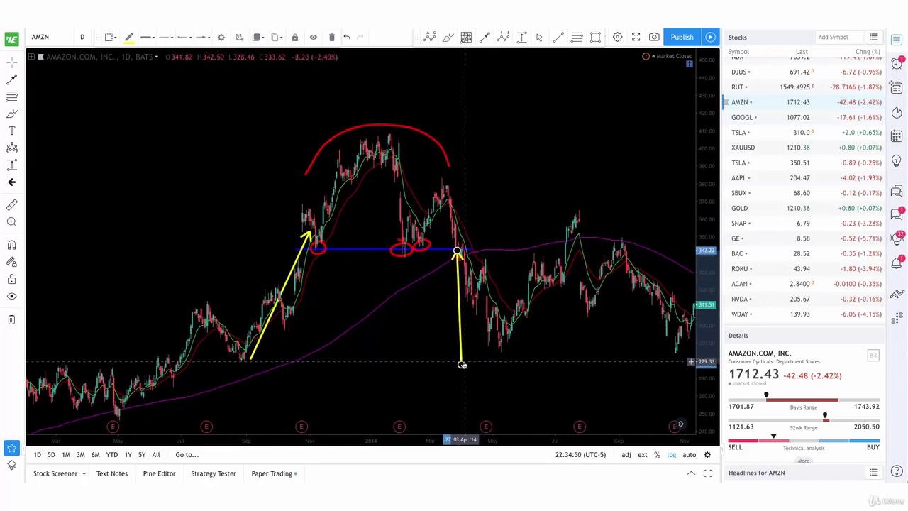
scroll(455, 355, "down", 1)
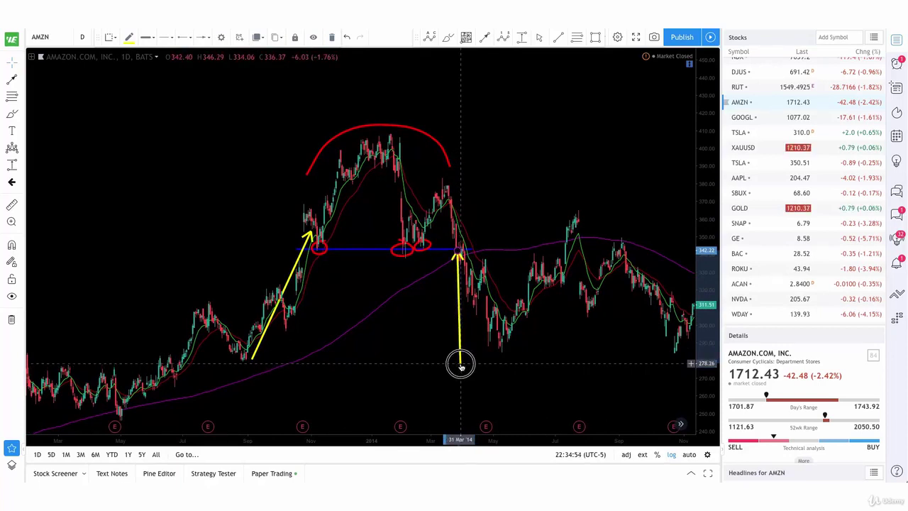
scroll(430, 136, "down", 1)
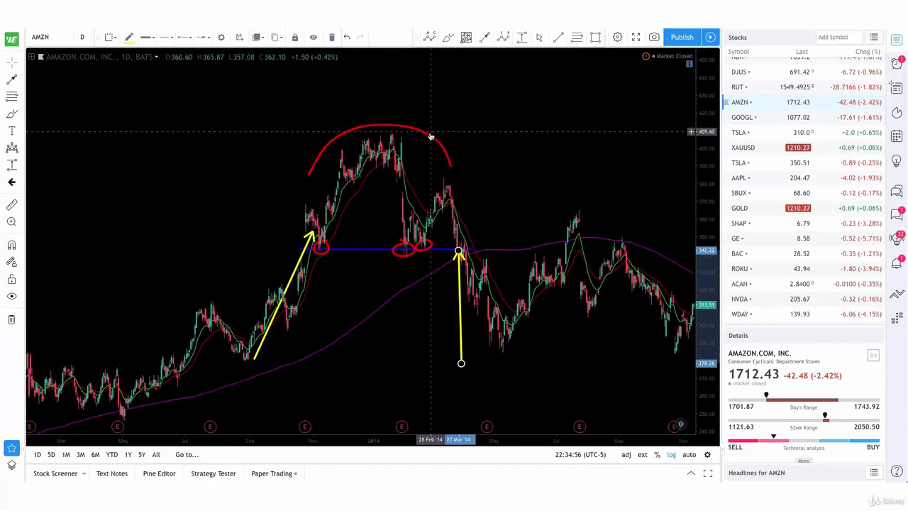
- Delete the red rounded-top curve above the peak
key("Delete")
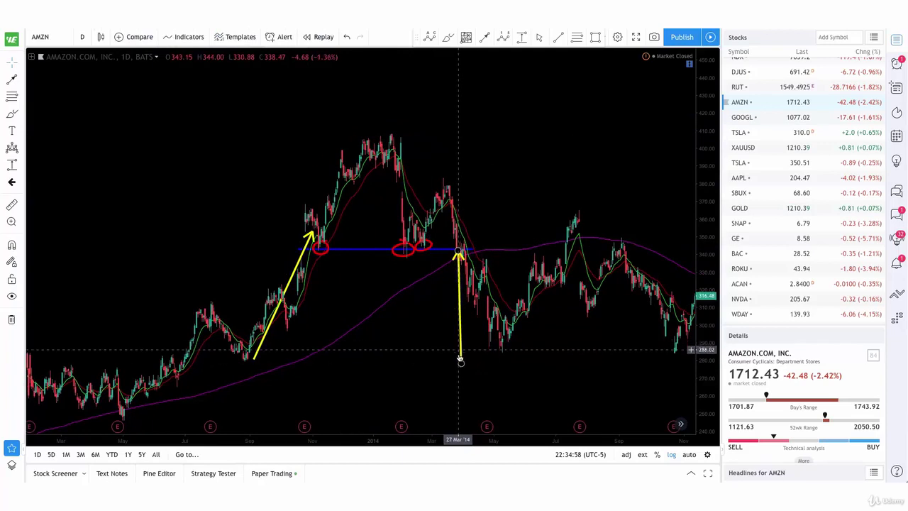
scroll(459, 359, "up", 2)
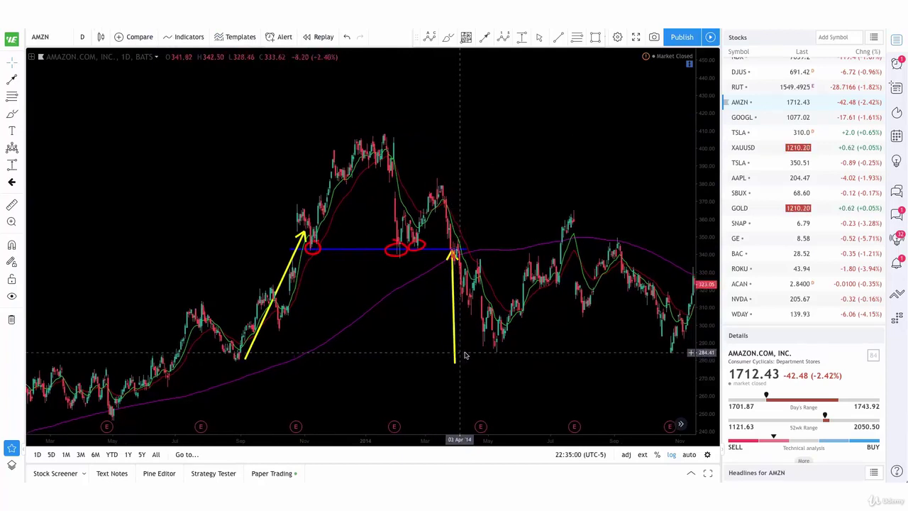
scroll(500, 354, "down", 1)
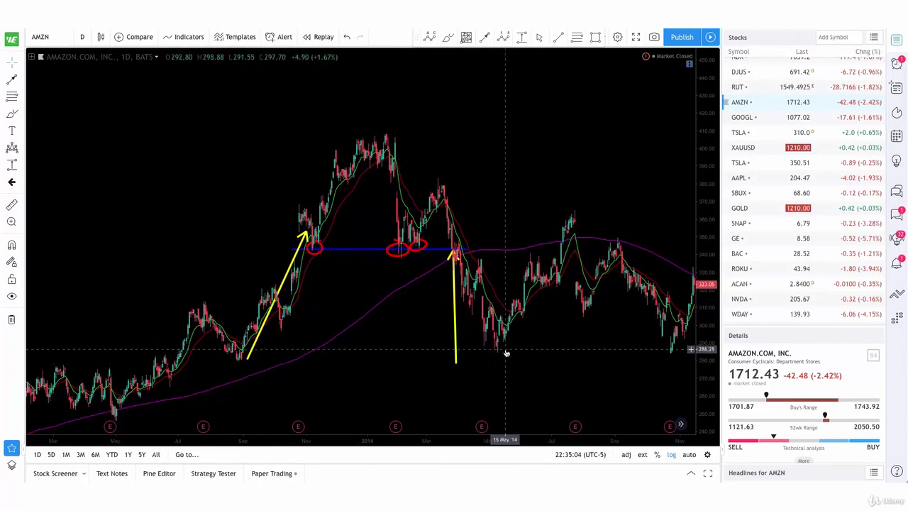
scroll(505, 357, "down", 1)
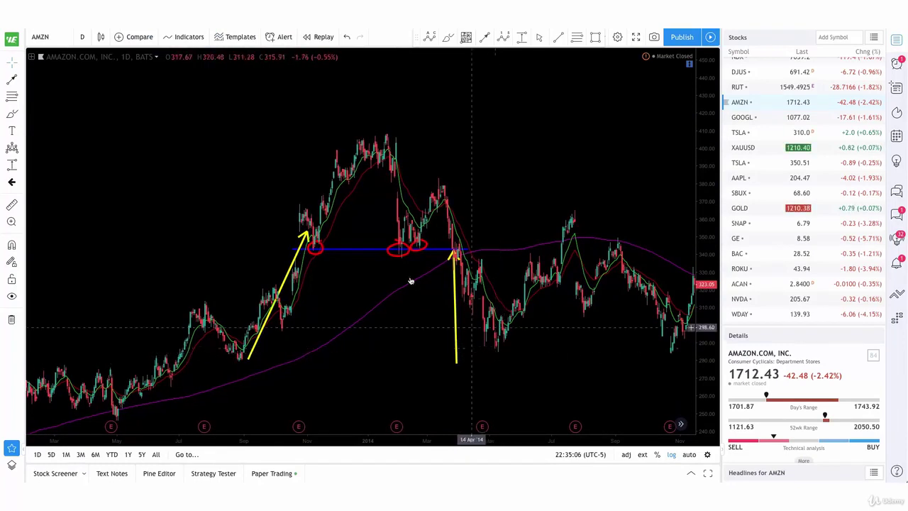
scroll(407, 256, "down", 1)
- Delete the three red circles, the blue neckline and the rising yellow arrow before the top
left_click(407, 255)
key("Delete")
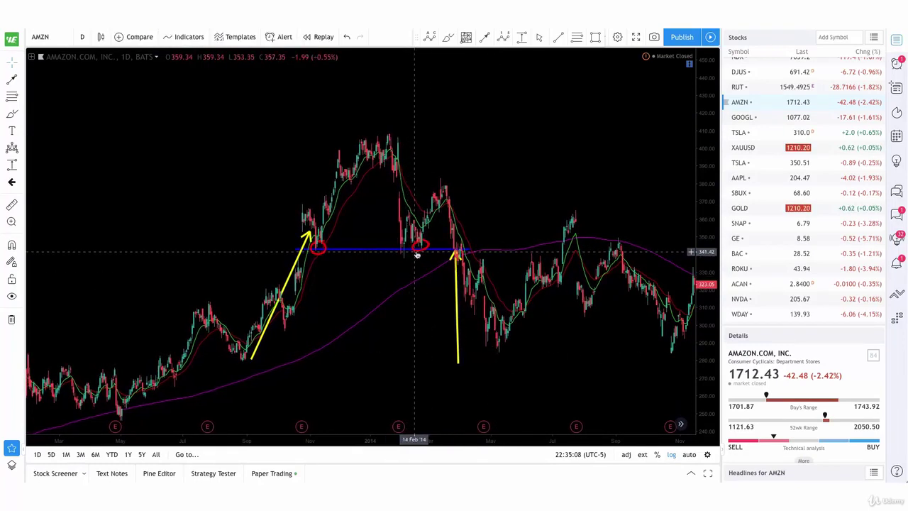
key("Delete")
scroll(358, 252, "down", 1)
left_click(350, 250)
key("Delete")
left_click(324, 249)
key("Delete")
left_click(310, 244)
key("Delete")
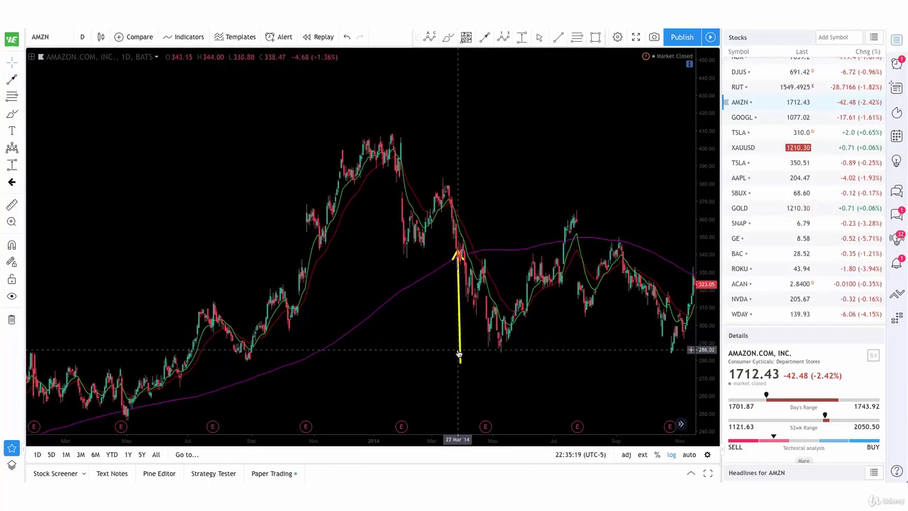
- Reshape the remaining vertical arrow to rise from the 8 May 2014 low at about 286 to about 362 in July 2014
left_click(461, 258)
left_click_drag(462, 256, 576, 251)
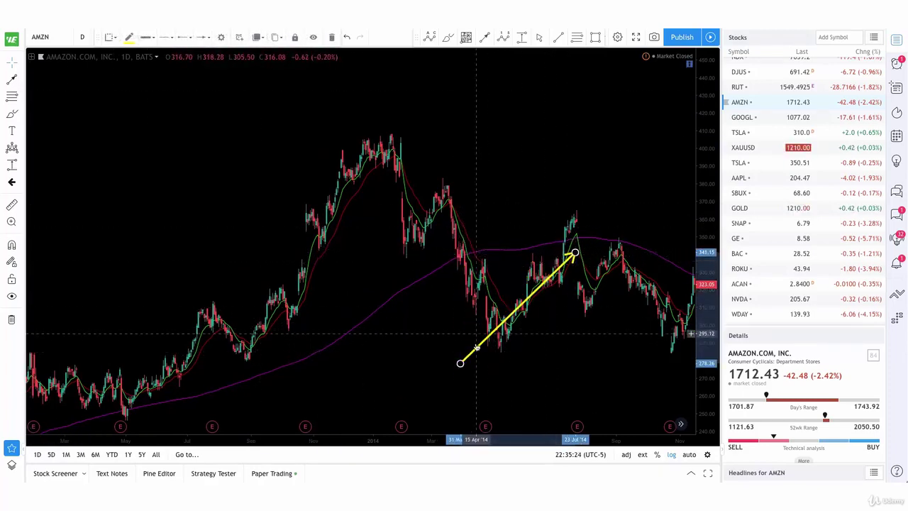
left_click_drag(461, 363, 500, 348)
left_click_drag(574, 251, 567, 216)
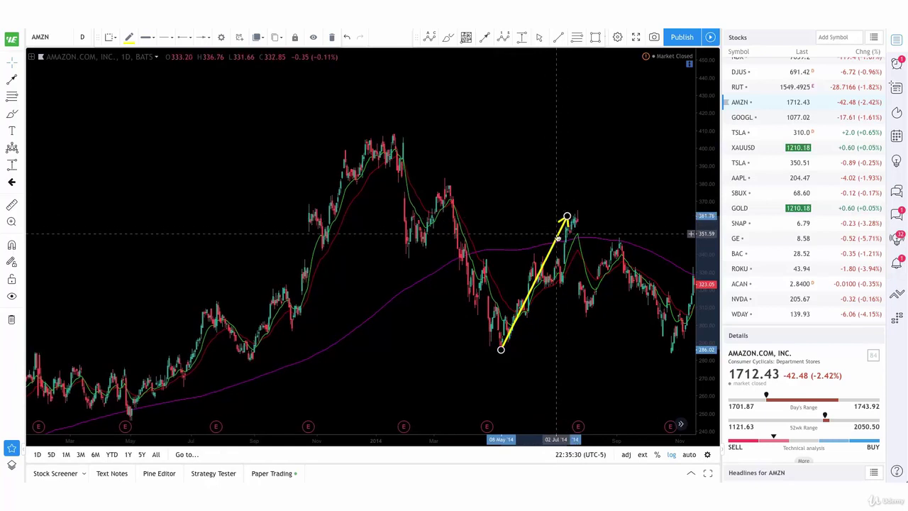
- Delete the yellow arrow marking the May to July 2014 rise
key("Delete")
scroll(530, 228, "down", 1)
left_click_drag(510, 192, 523, 195)
scroll(464, 182, "up", 1)
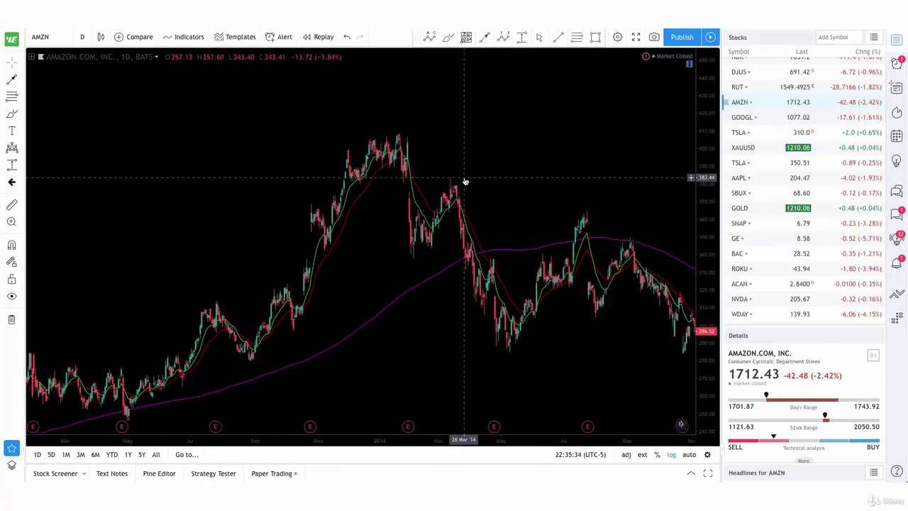